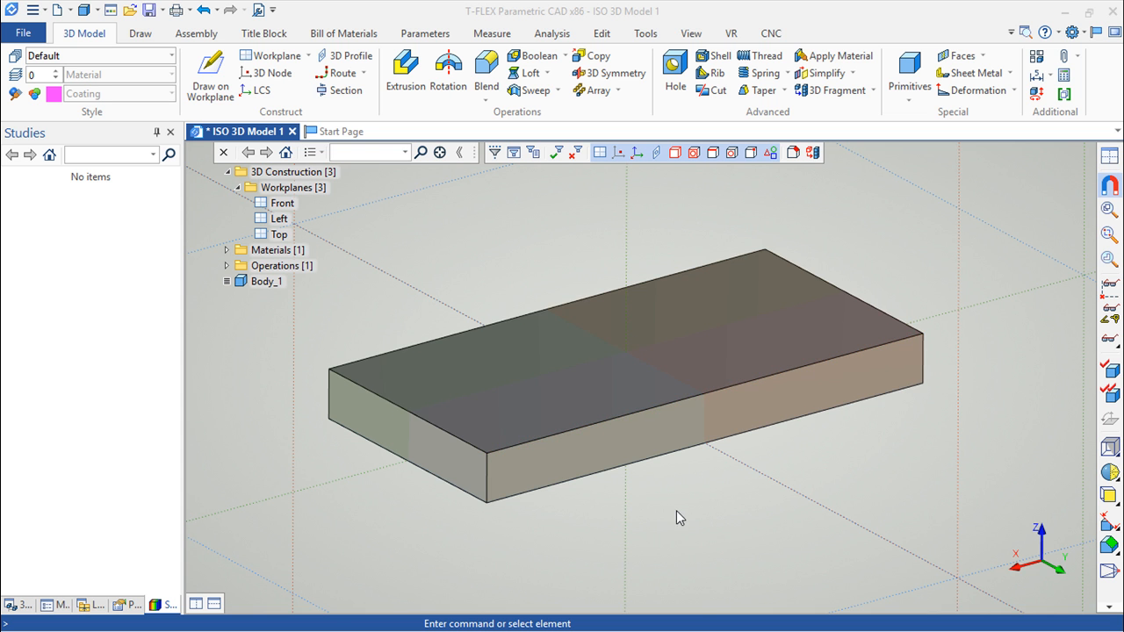
# Step: Set the material structure of the box body's Steel material to Orthotropic in its physical properties
pyautogui.moveTo(680, 507)
pyautogui.mouseDown(button='right')
pyautogui.moveTo(718, 538)
pyautogui.moveTo(692, 522)
pyautogui.mouseUp(button='right')
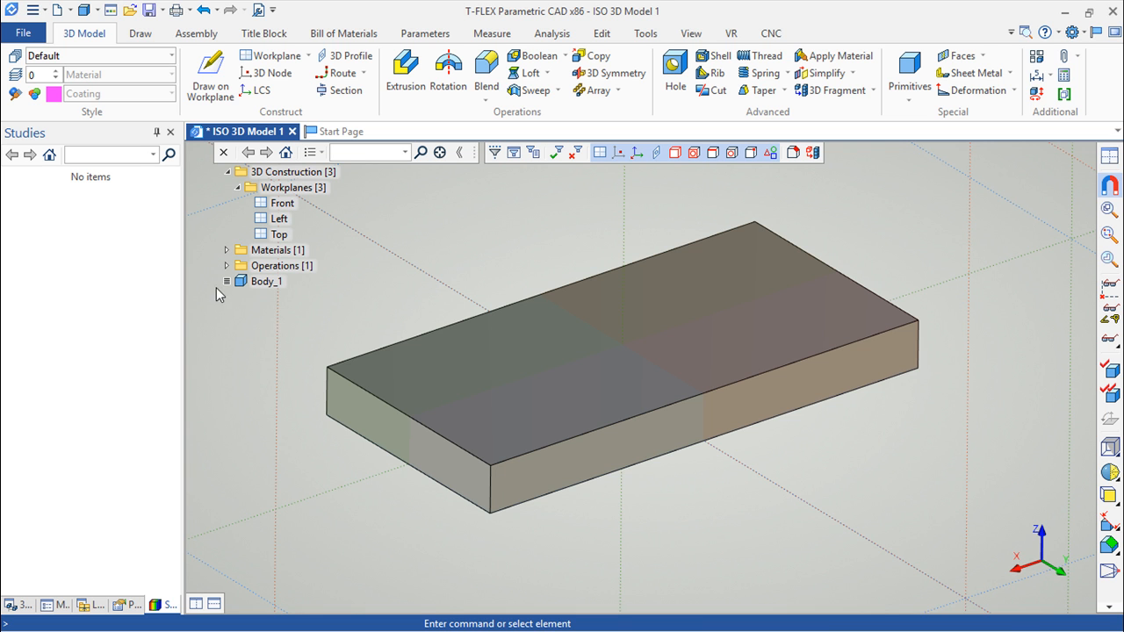
pyautogui.click(267, 285)
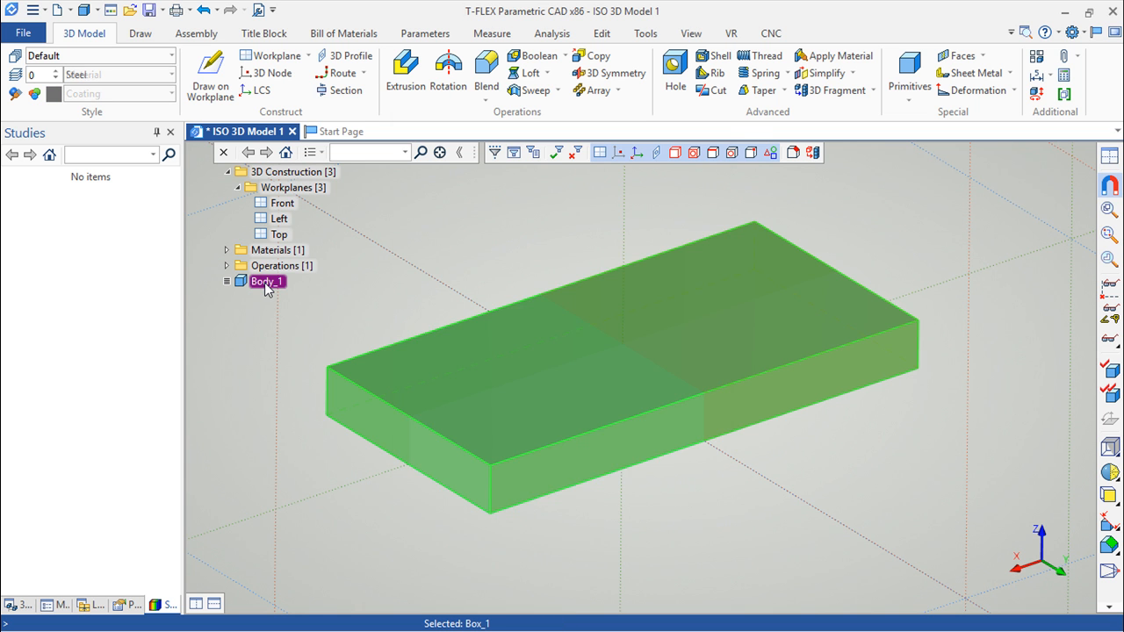
pyautogui.doubleClick(267, 285)
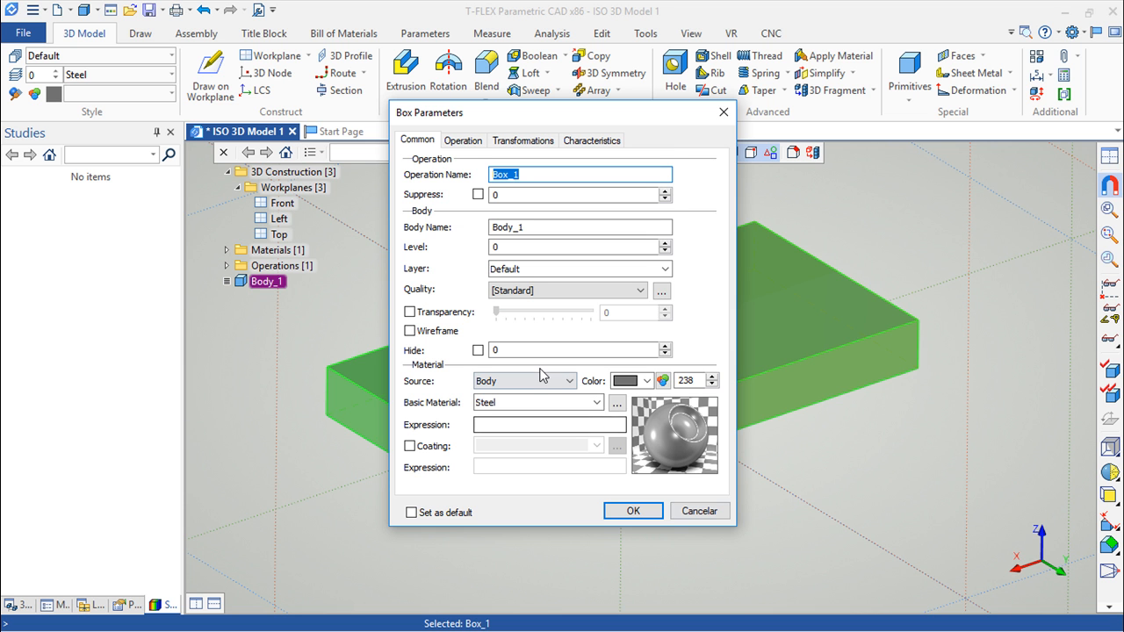
pyautogui.click(617, 403)
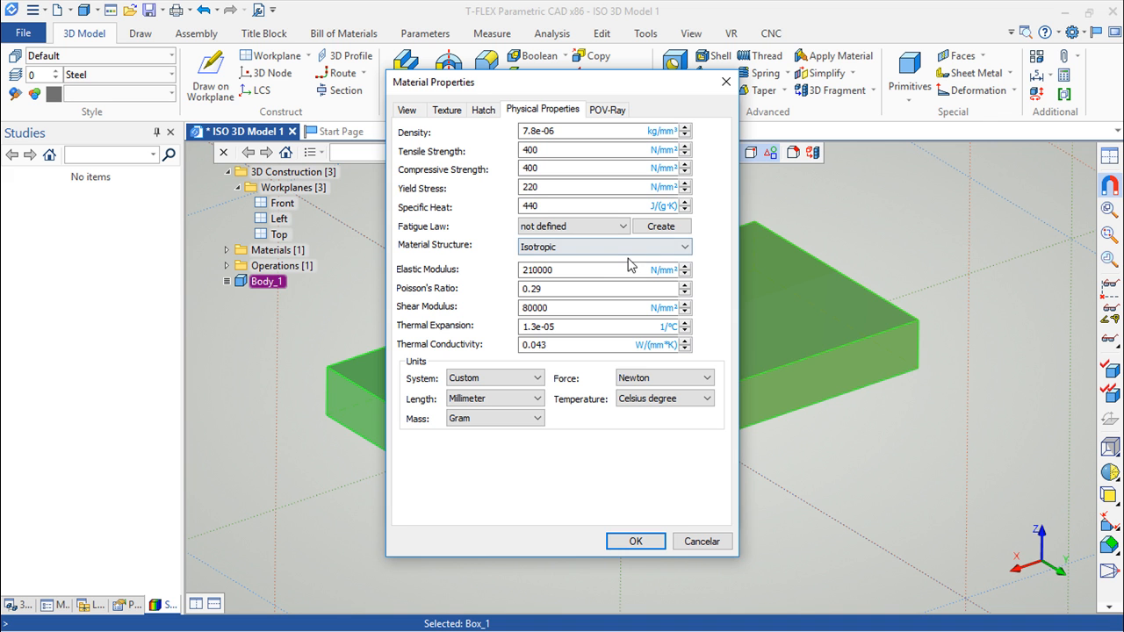
pyautogui.click(682, 249)
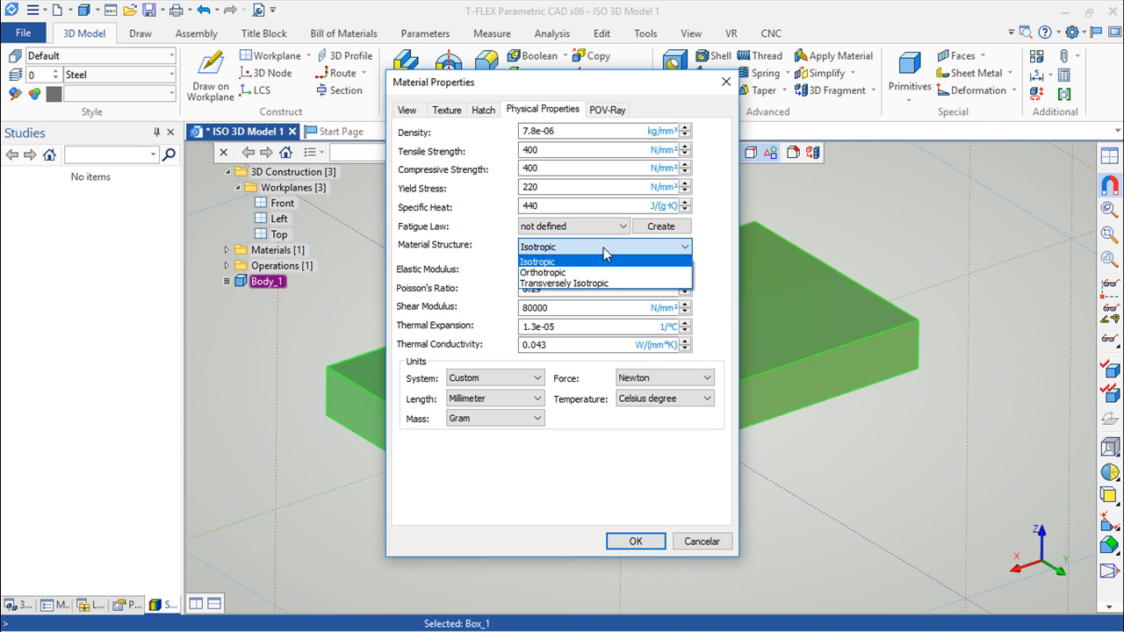
pyautogui.click(541, 264)
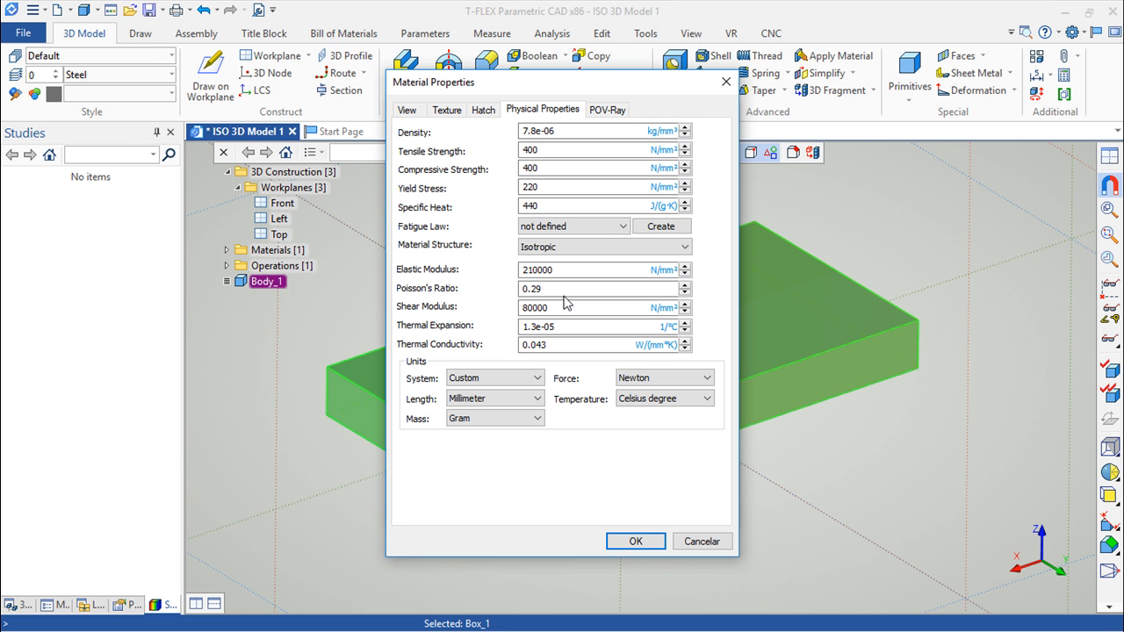
pyautogui.click(683, 249)
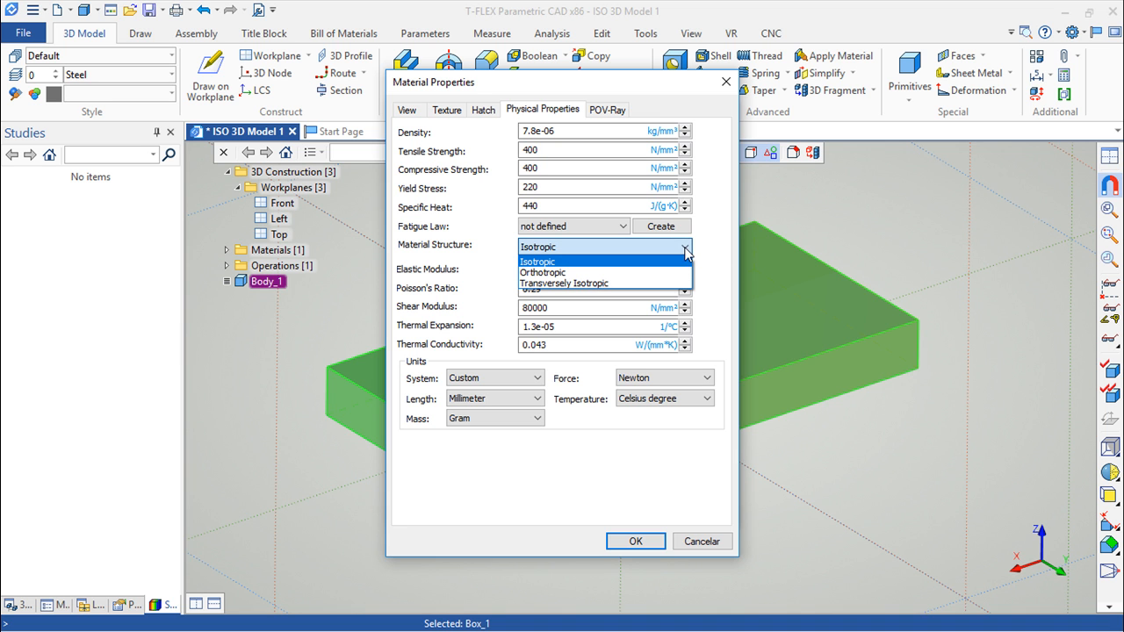
pyautogui.click(555, 274)
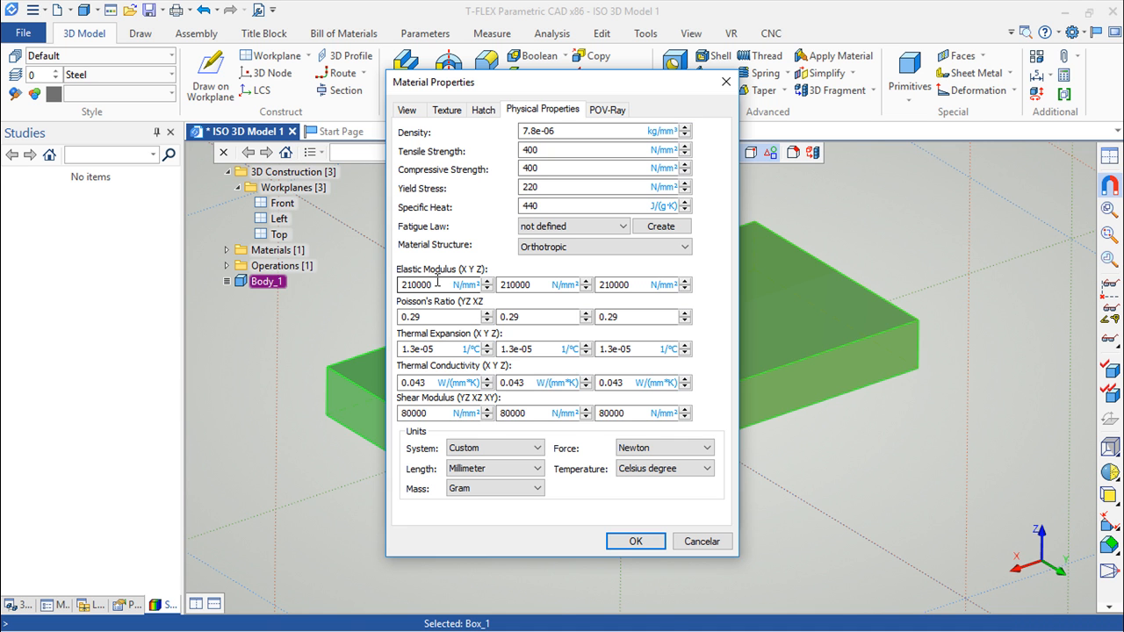
pyautogui.click(635, 542)
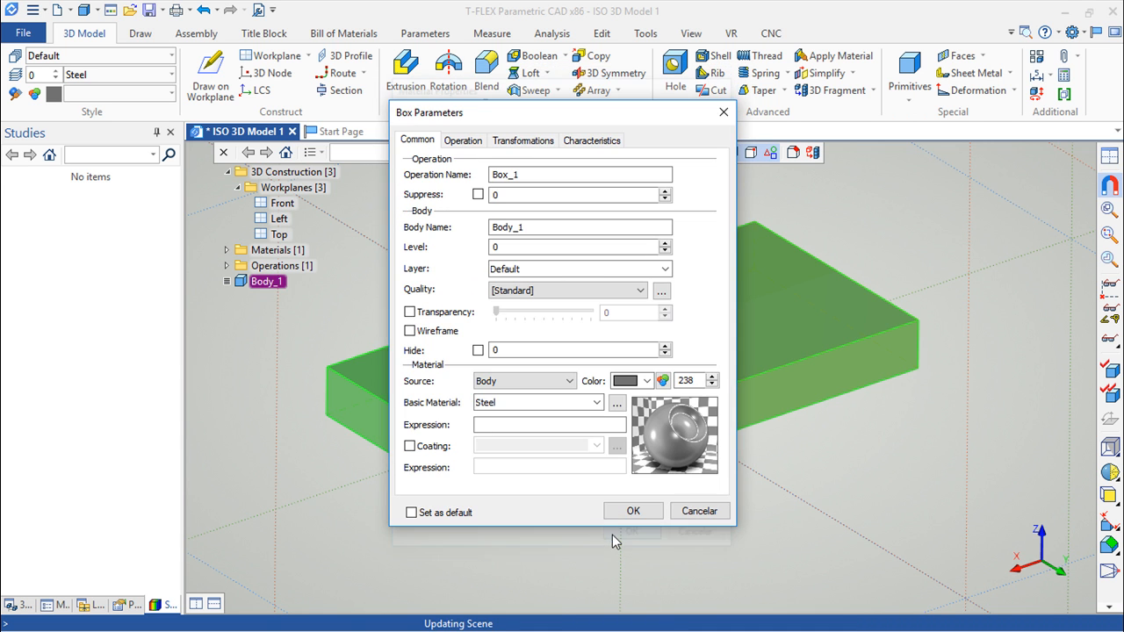
pyautogui.click(626, 512)
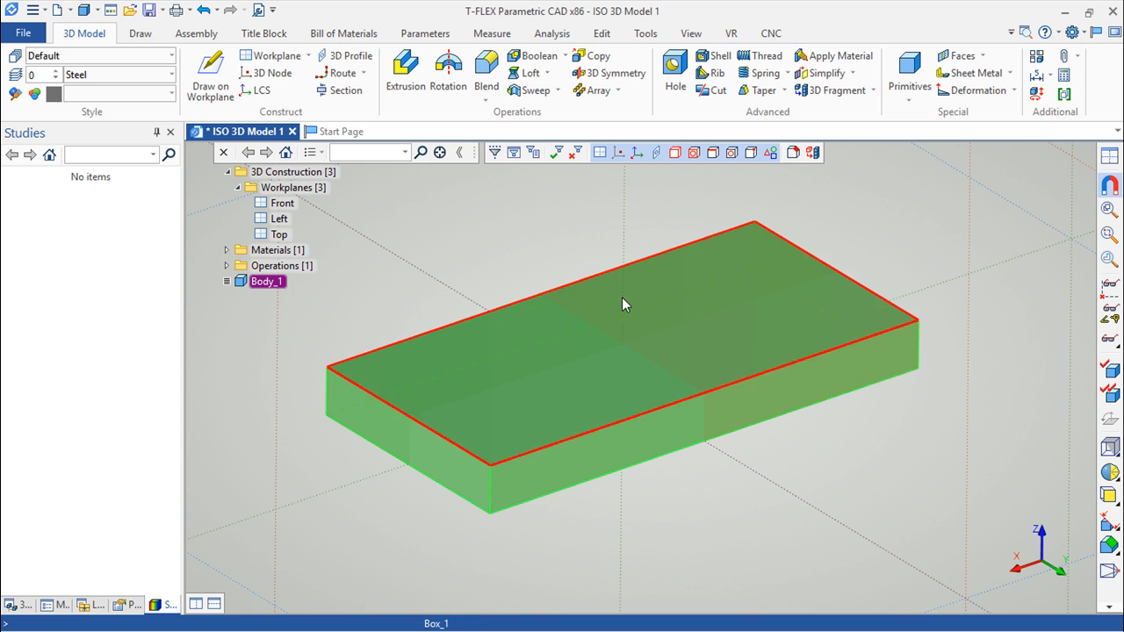
# Step: Create a Static Strength study of the box body and generate its finite element mesh with relative size 0.2
pyautogui.click(552, 33)
pyautogui.click(72, 92)
pyautogui.click(85, 110)
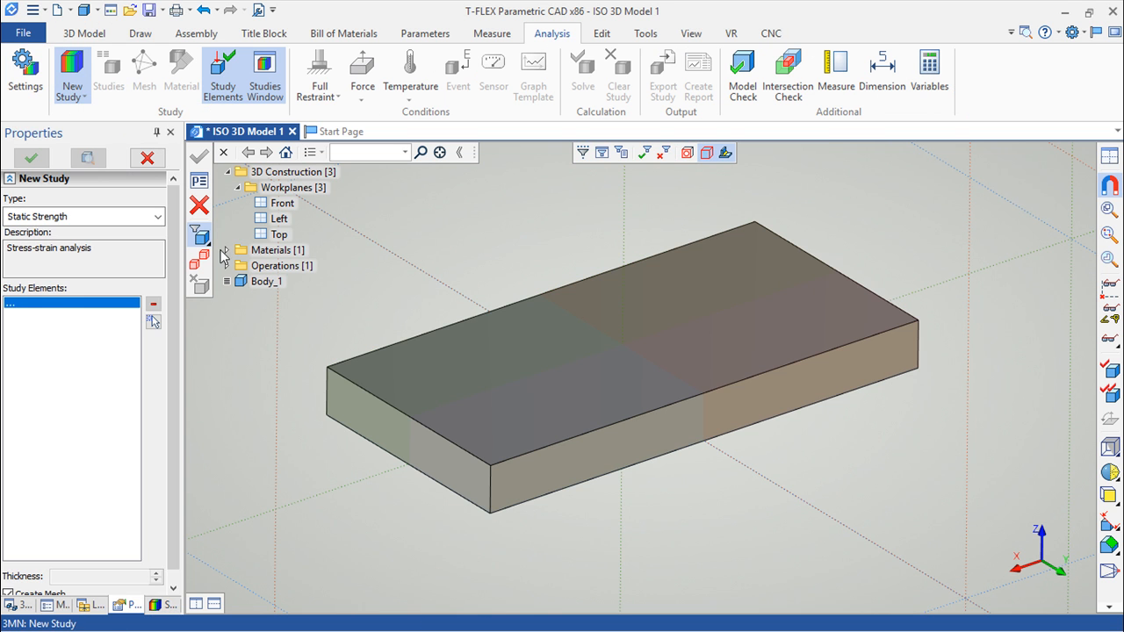
pyautogui.click(203, 271)
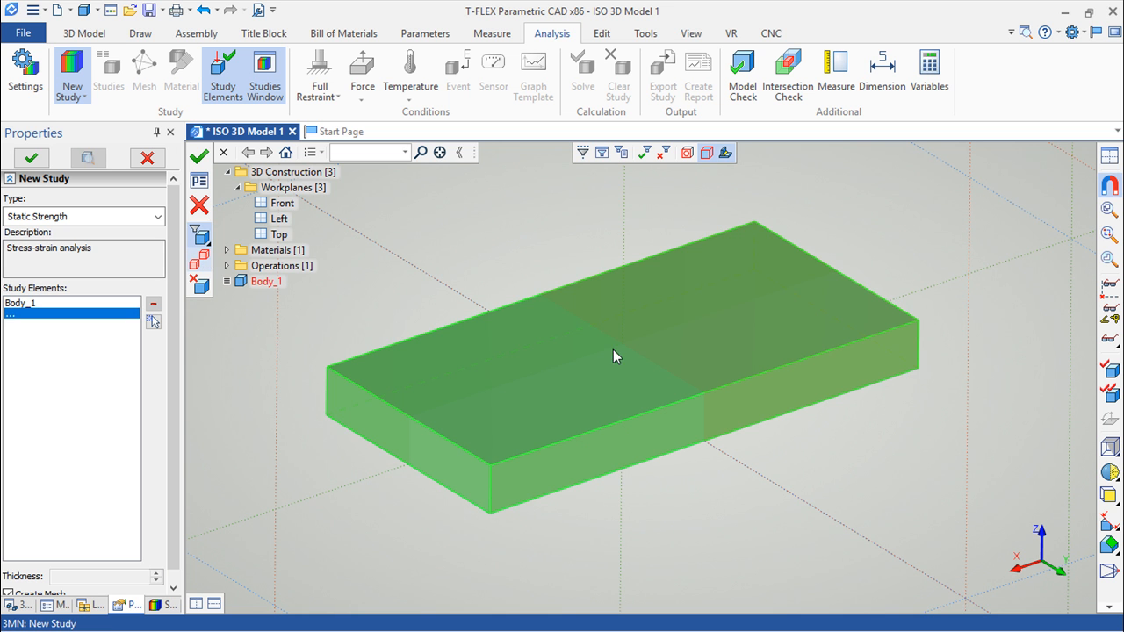
pyautogui.click(200, 157)
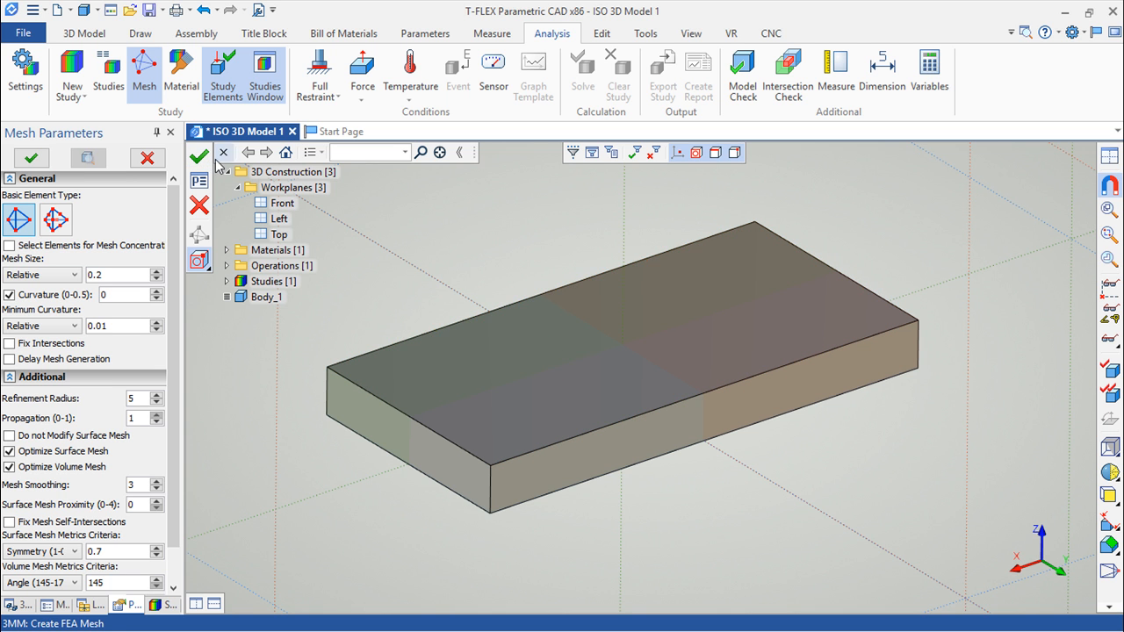
pyautogui.click(198, 158)
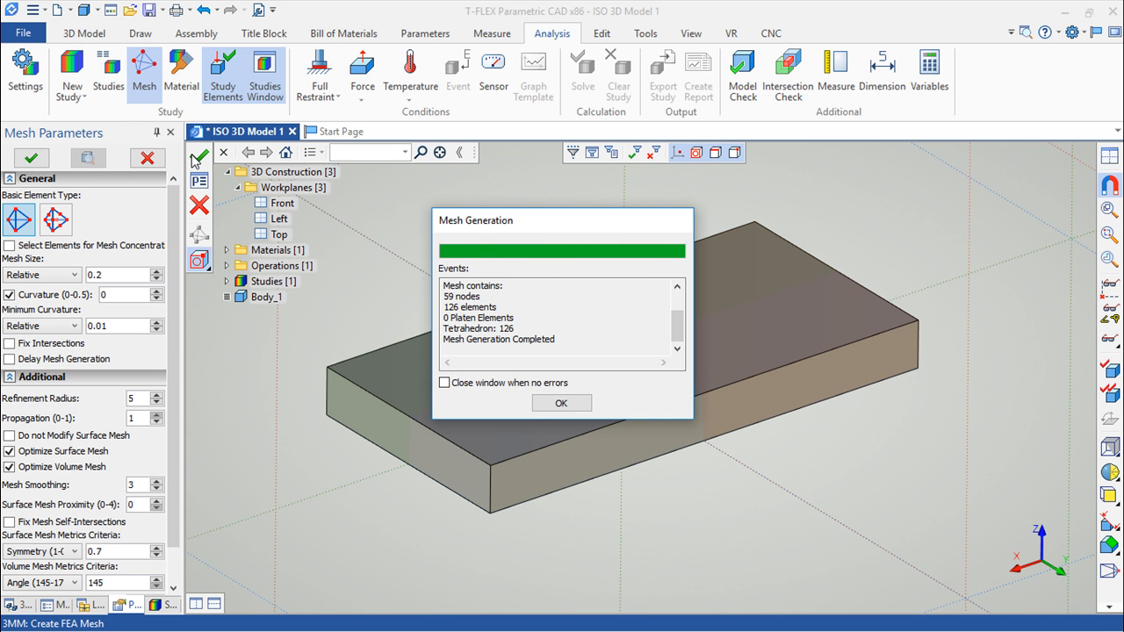
pyautogui.click(561, 404)
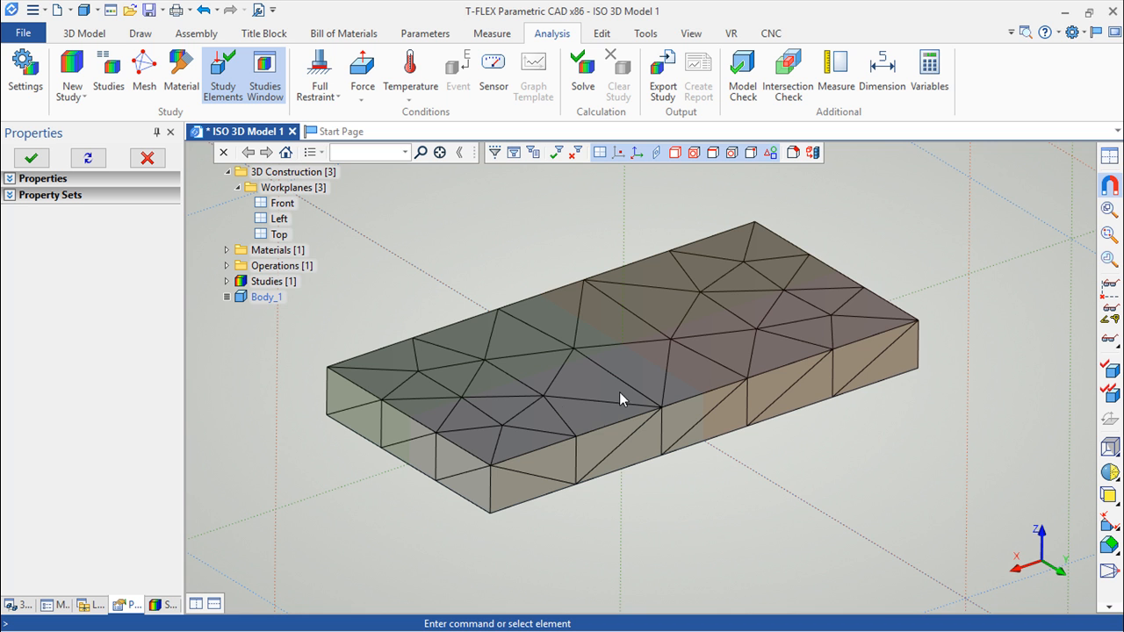
# Step: Inspect the material coordinate system options for the body in the strength study's elements, leaving without defining an orientation
pyautogui.click(228, 282)
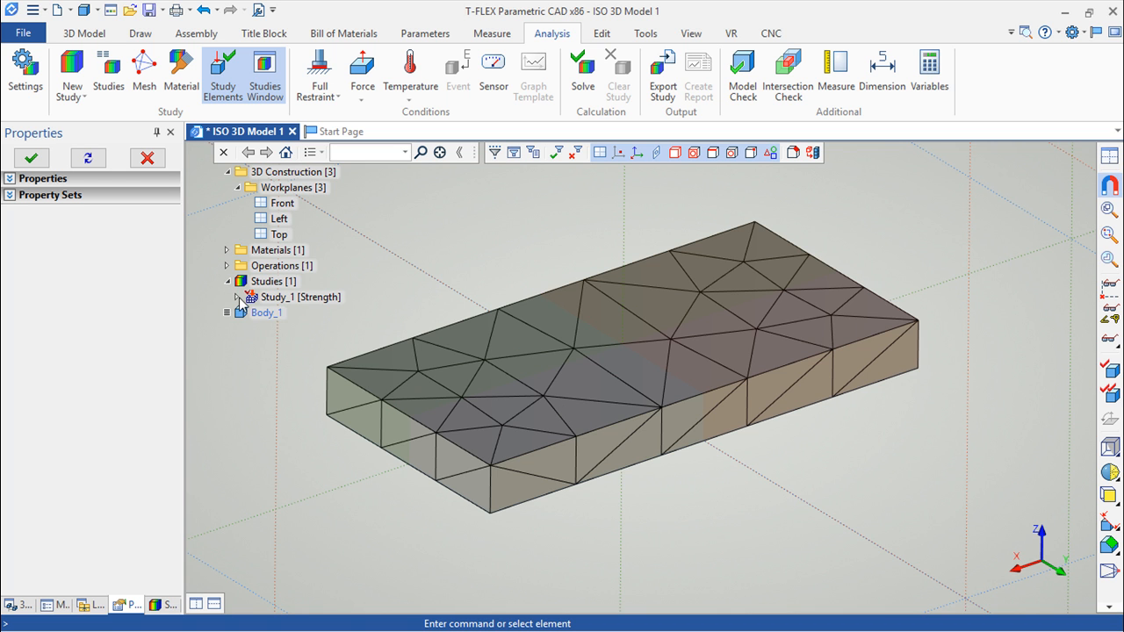
pyautogui.click(237, 298)
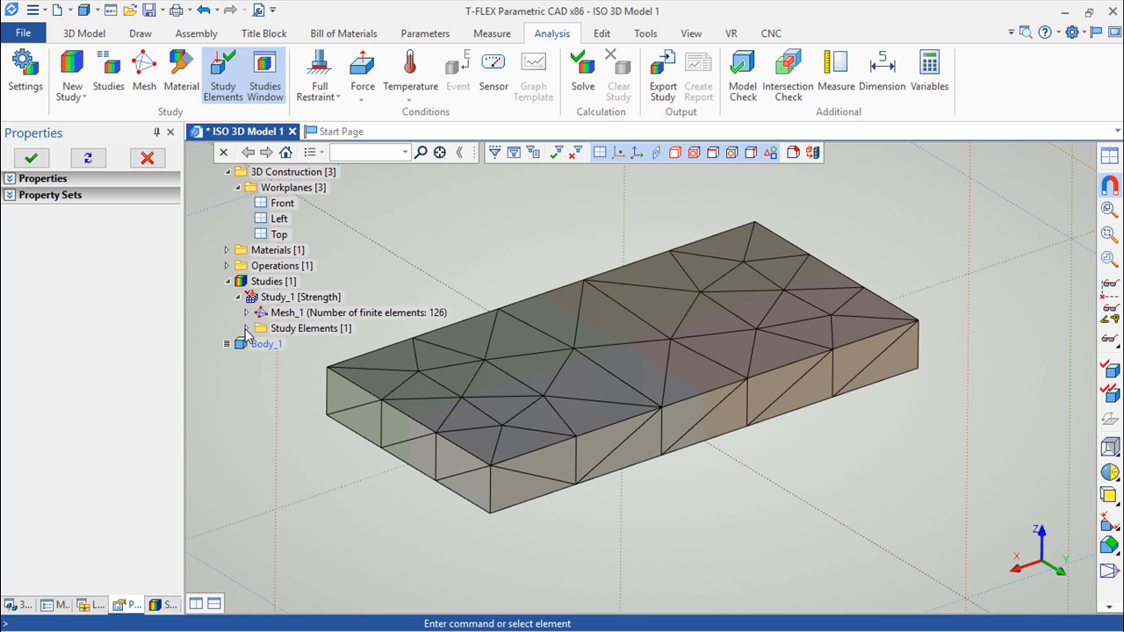
pyautogui.click(247, 329)
pyautogui.click(292, 344)
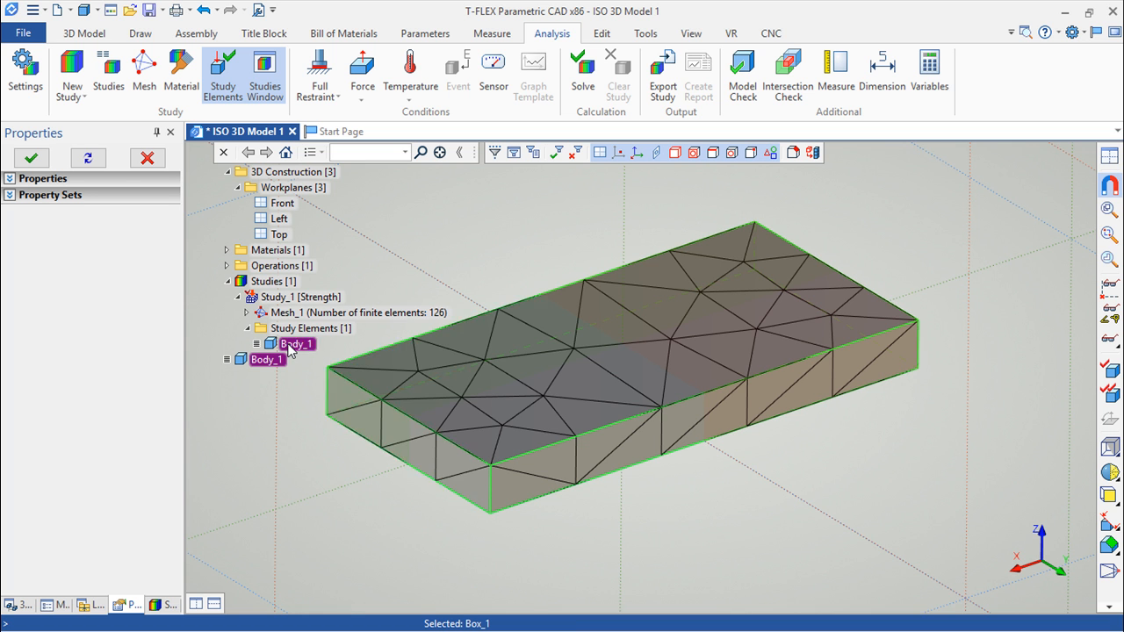
pyautogui.rightClick(292, 344)
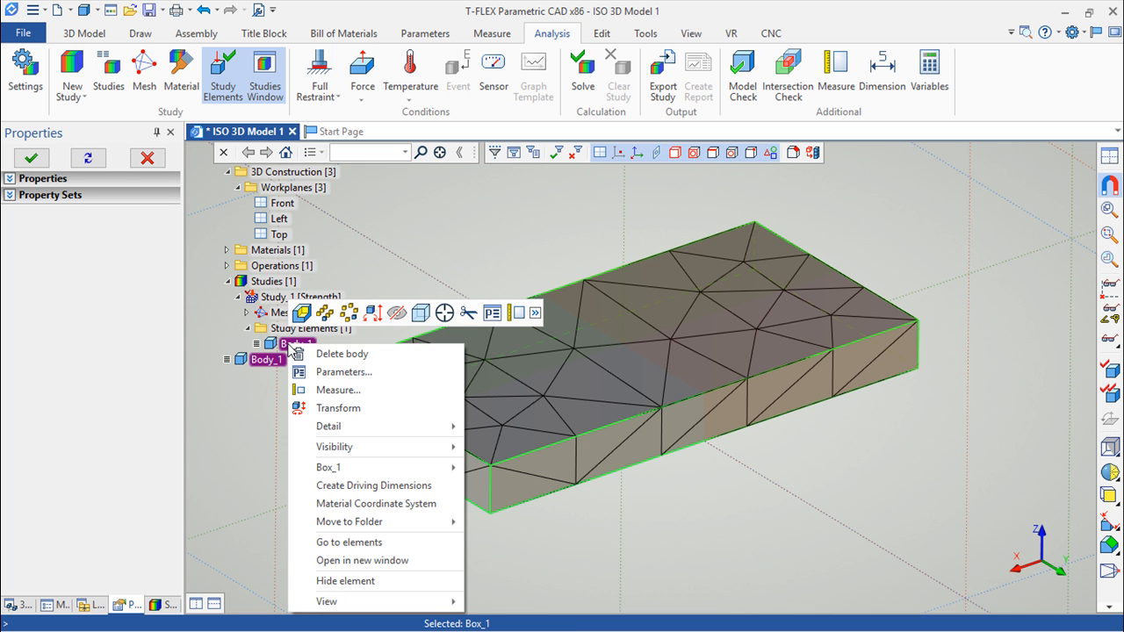
pyautogui.click(370, 504)
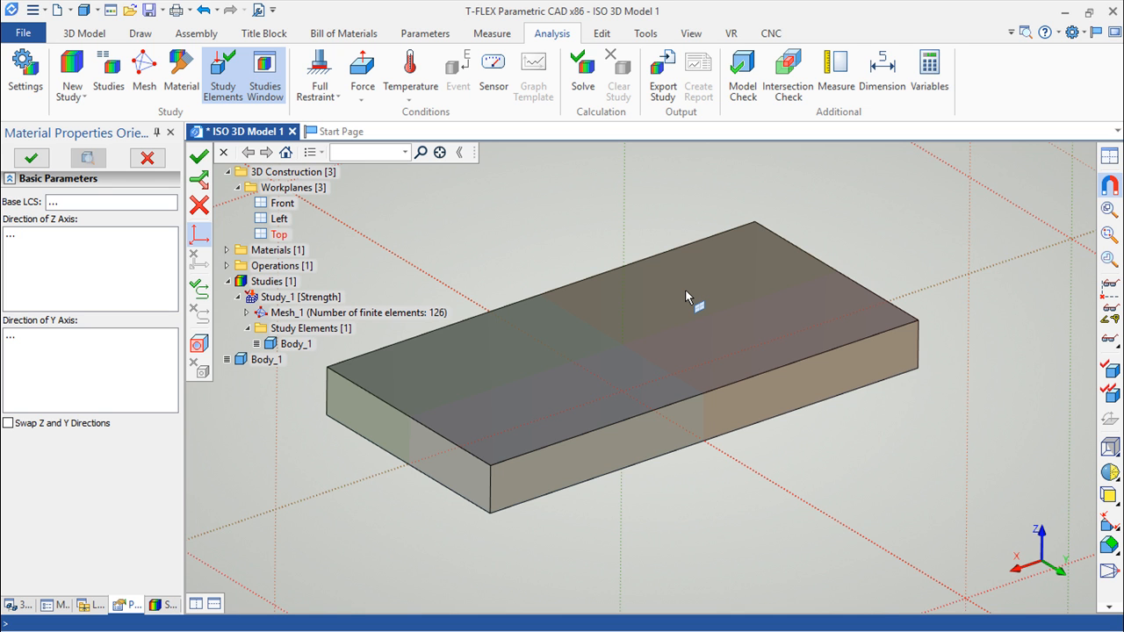
pyautogui.click(198, 205)
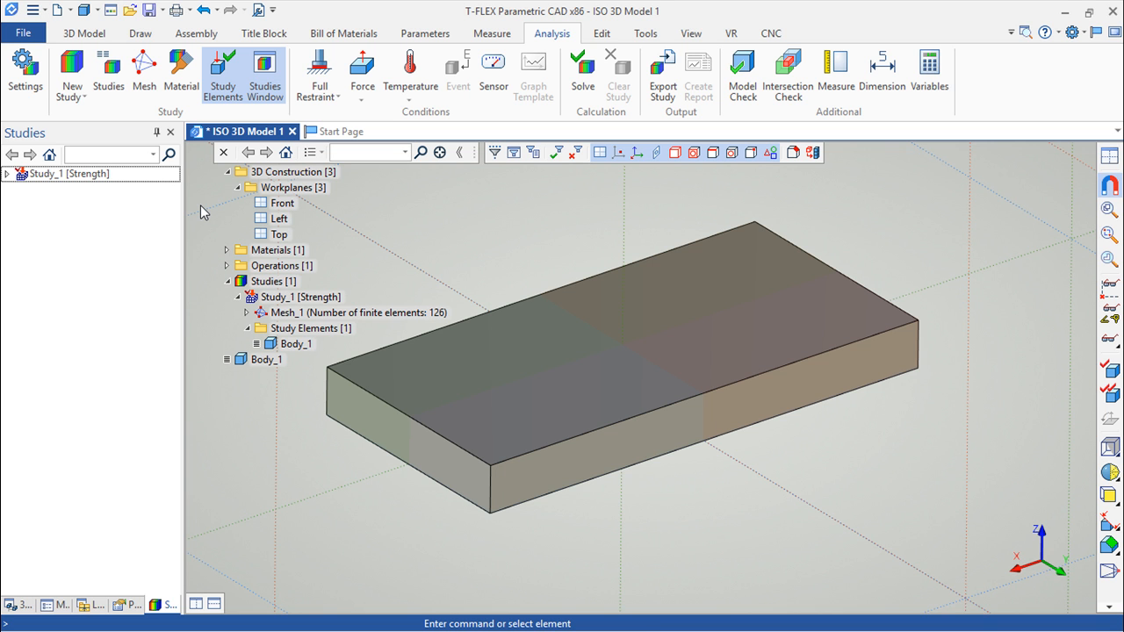
# Step: Change the material structure of the box body's Steel to Transversely Isotropic and apply the box parameters
pyautogui.click(257, 366)
pyautogui.doubleClick(256, 366)
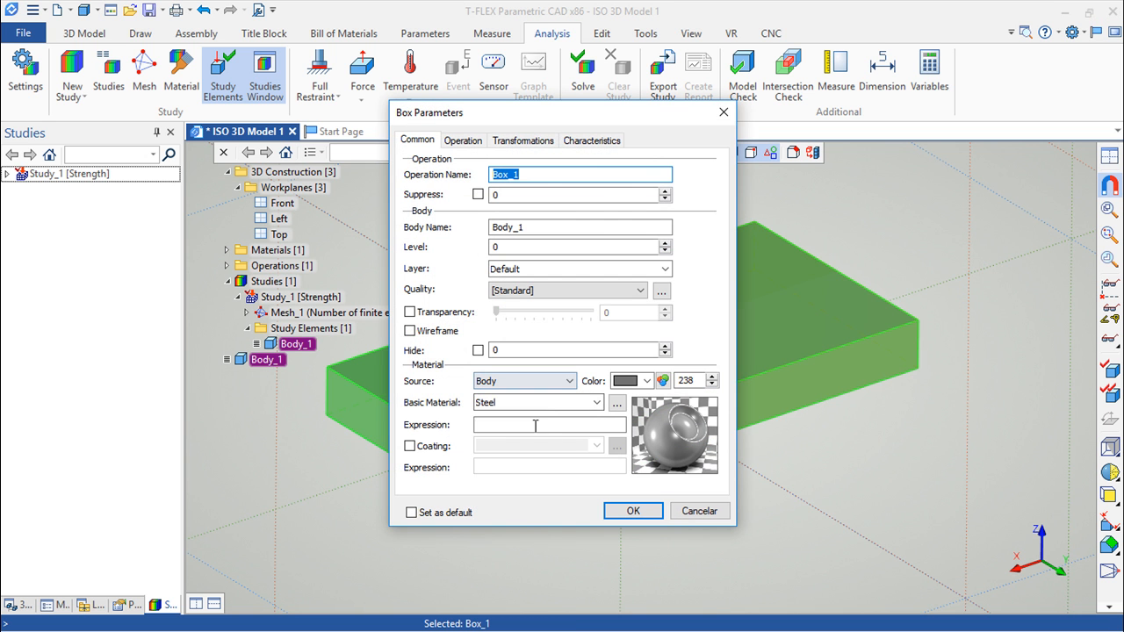
pyautogui.click(617, 403)
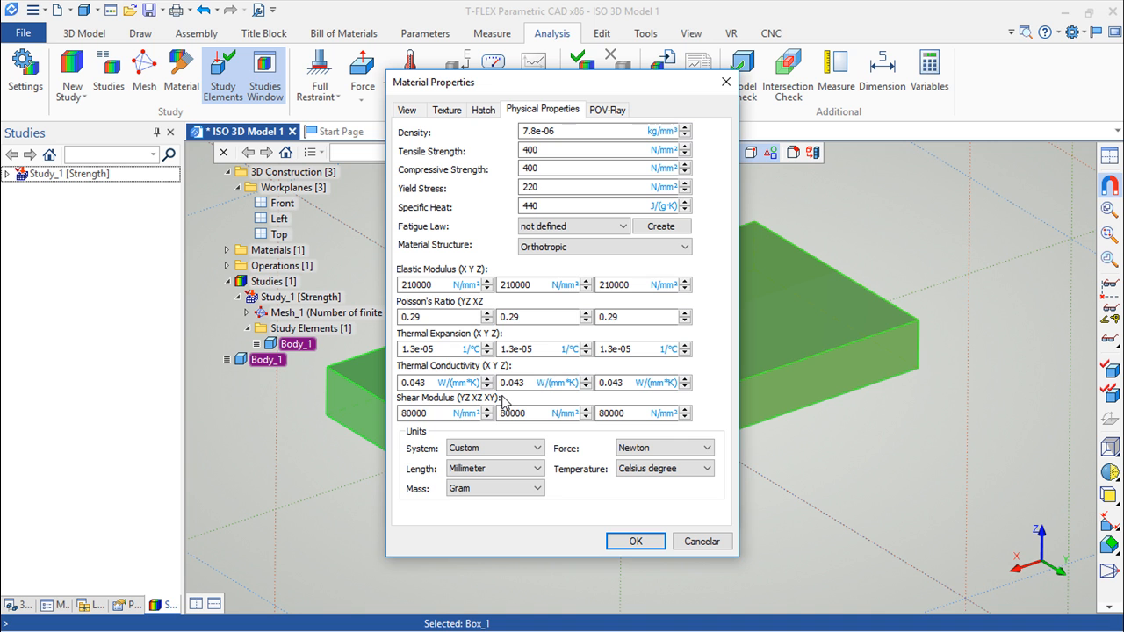
pyautogui.click(684, 249)
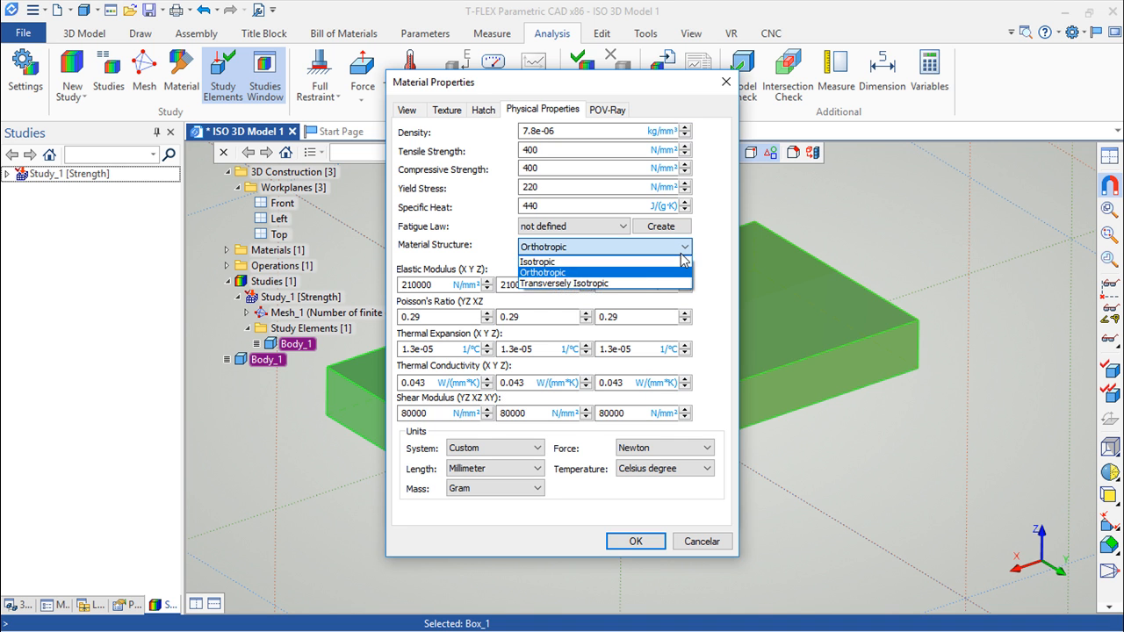
pyautogui.click(543, 283)
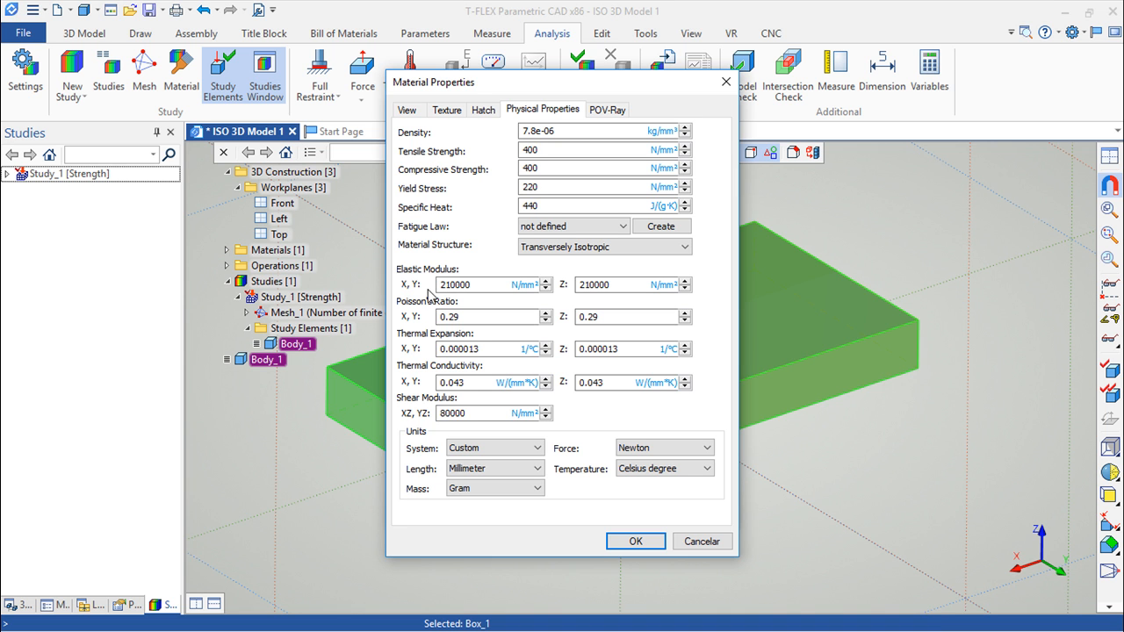
pyautogui.click(619, 250)
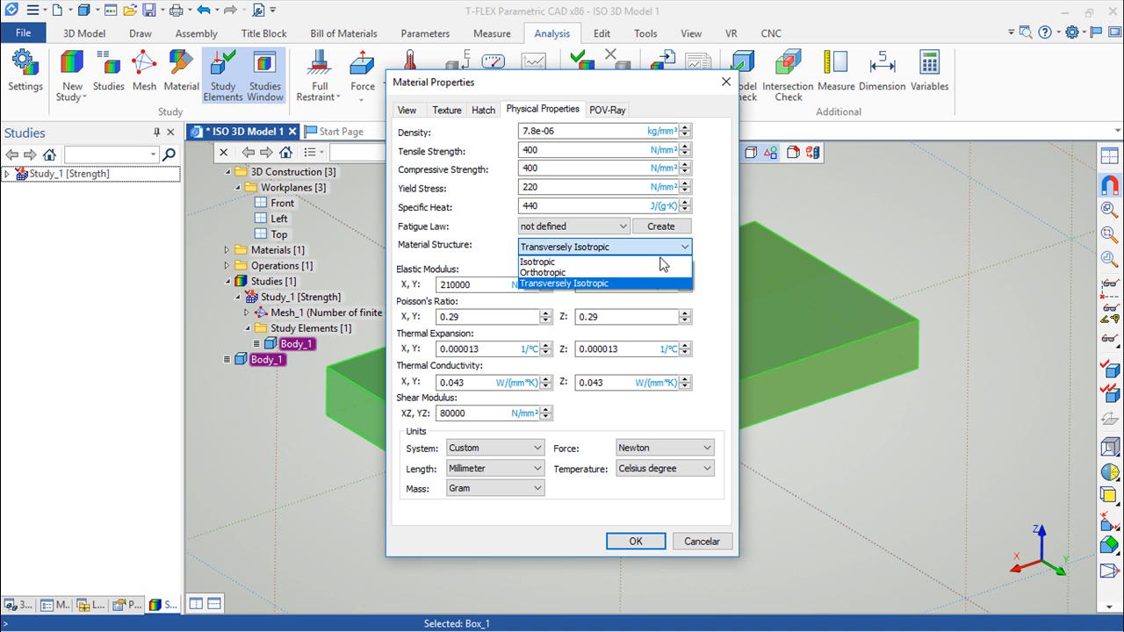
pyautogui.click(712, 302)
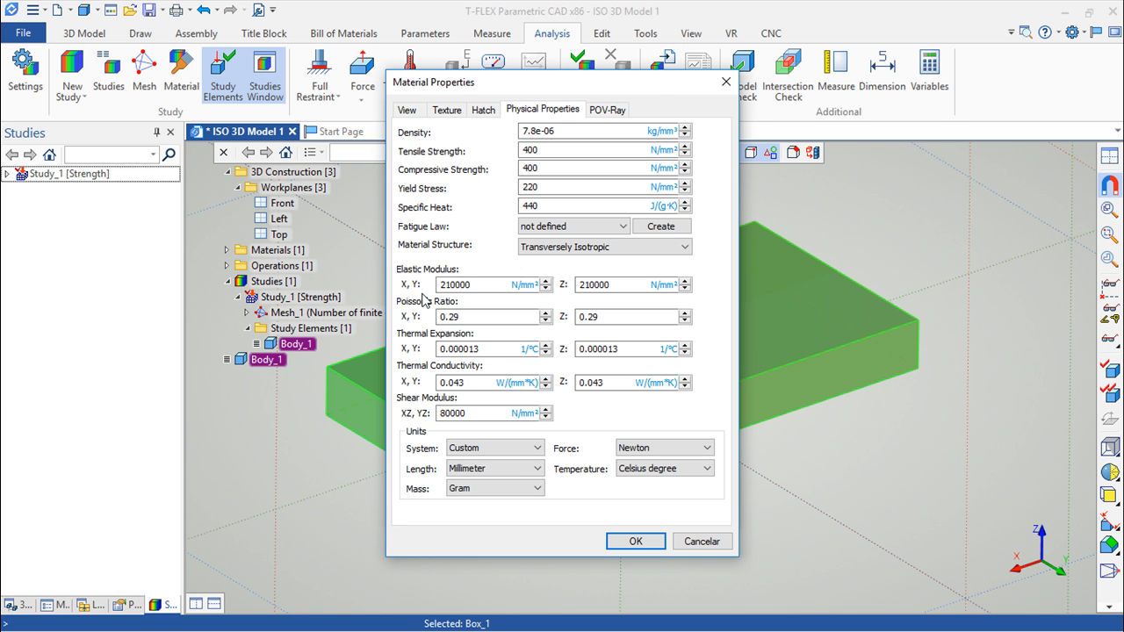
pyautogui.click(636, 541)
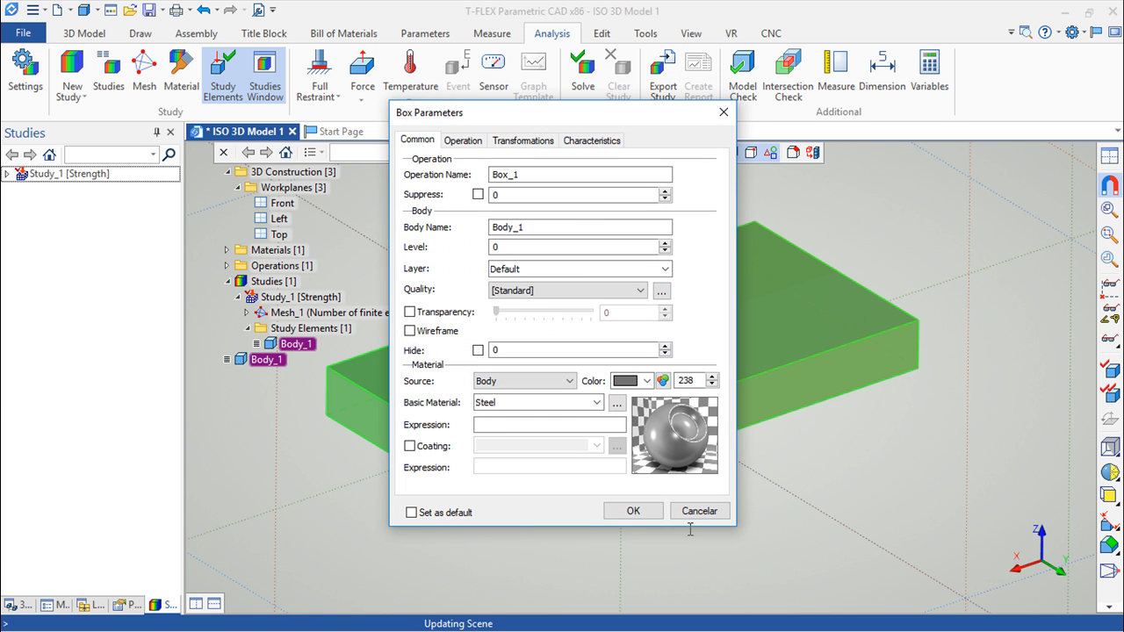
pyautogui.click(634, 511)
# Step: Review the material orientation settings of the study's body again for the transversely isotropic material, then cancel them
pyautogui.click(323, 367)
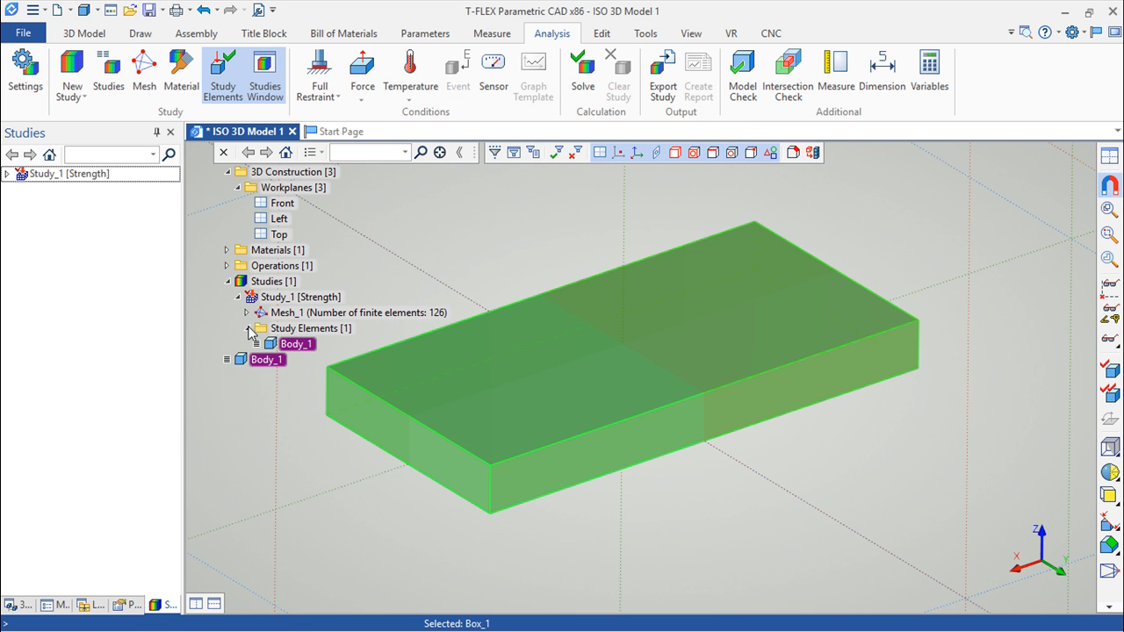
pyautogui.rightClick(293, 347)
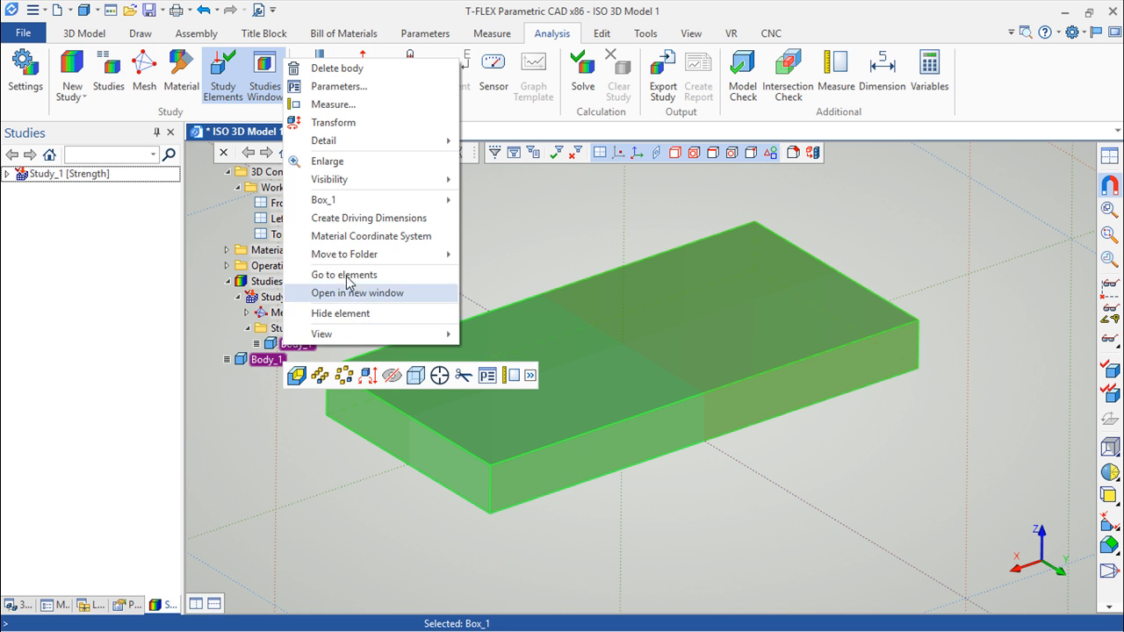
pyautogui.click(358, 236)
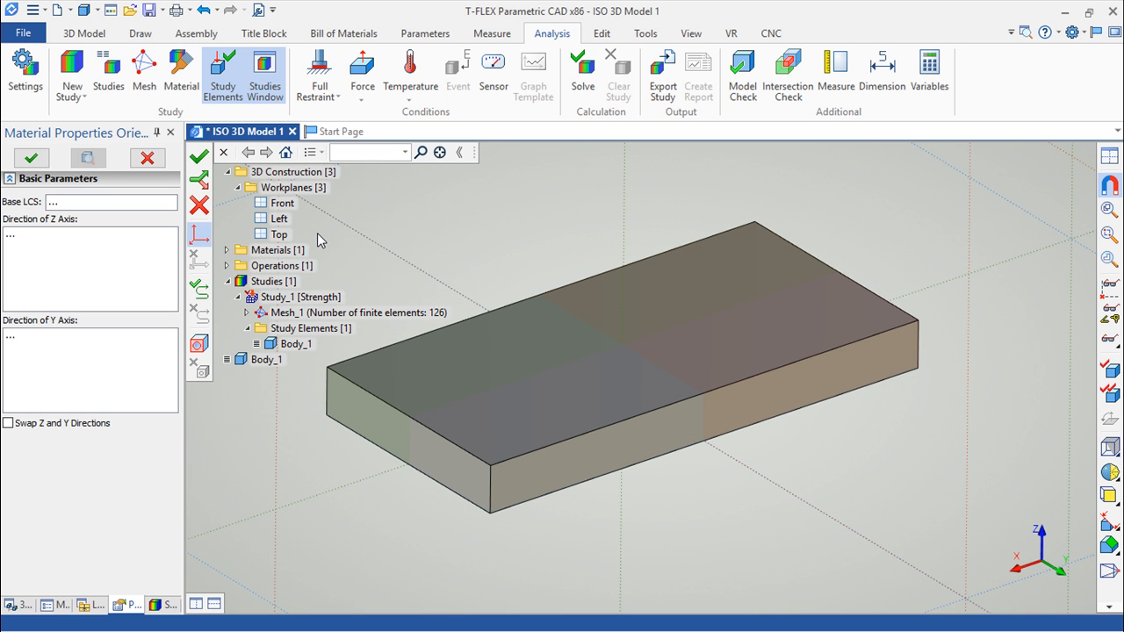
pyautogui.click(199, 205)
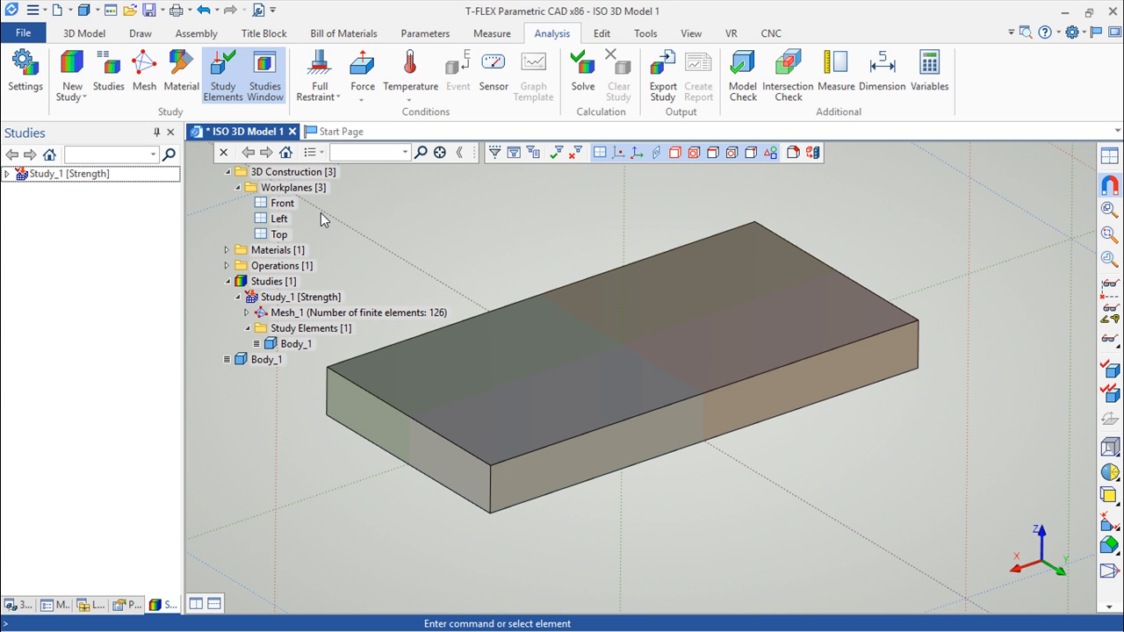